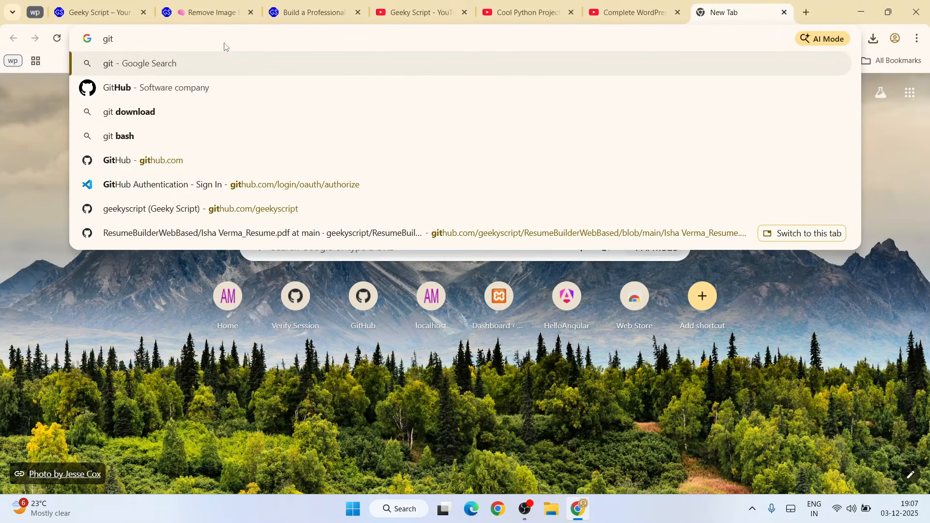
Search Google for "git download" and open the Git - Install for Windows page on git-scm.com
{"action": "key", "text": "Down"}
{"action": "key", "text": "Down"}
{"action": "key", "text": "Return"}
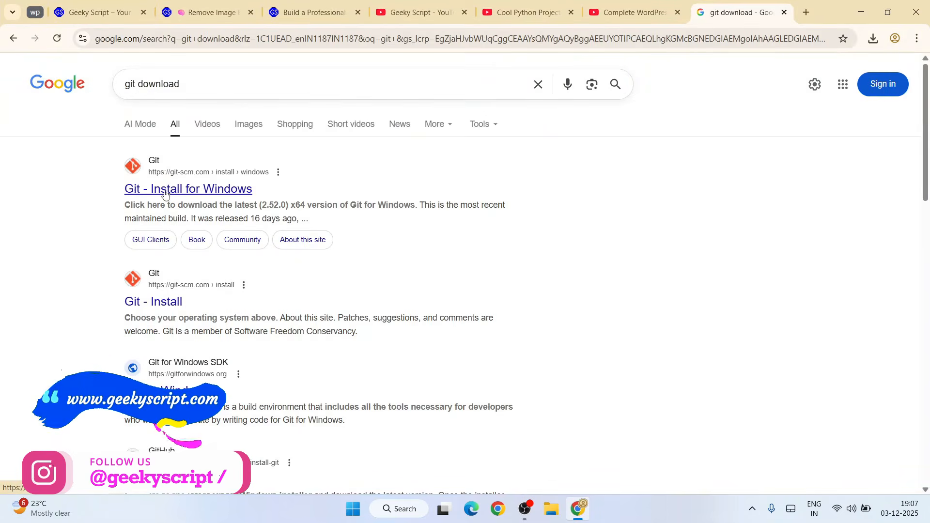
{"action": "left_click", "coordinate": [192, 193]}
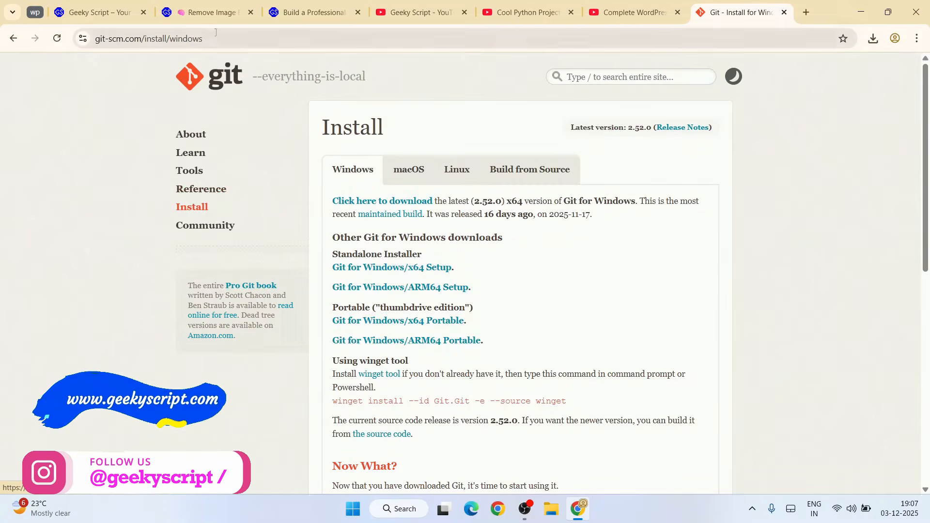
{"action": "left_click", "coordinate": [124, 41]}
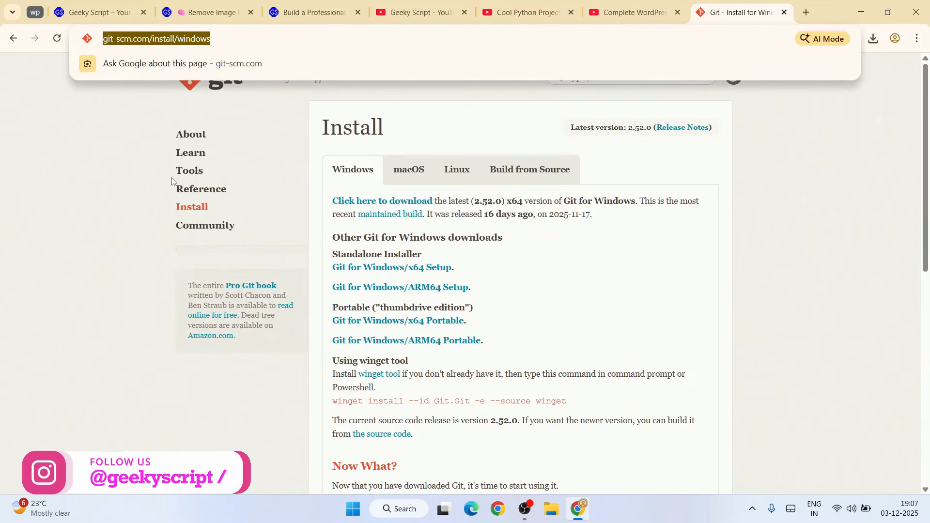
{"action": "left_click", "coordinate": [128, 162]}
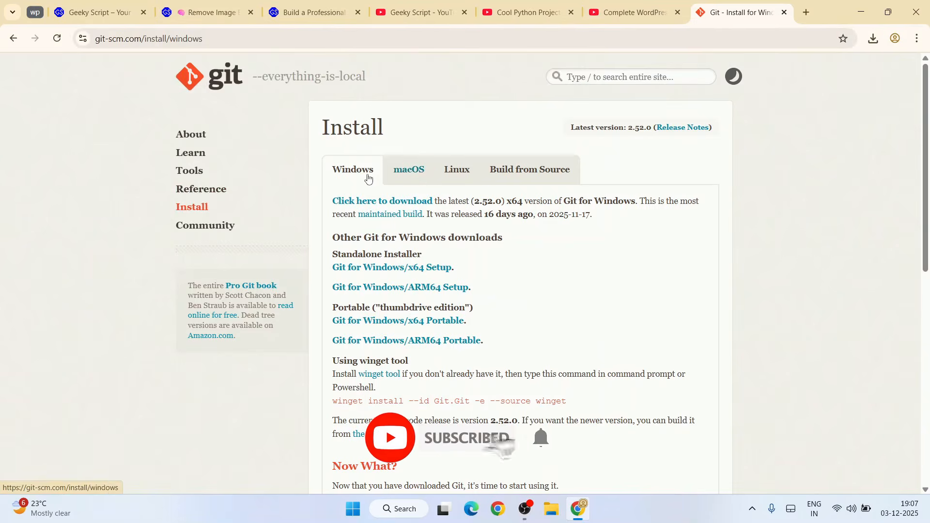
Look at the macOS and Linux install instructions, and return to the Windows downloads
{"action": "left_click", "coordinate": [430, 174]}
{"action": "left_click", "coordinate": [466, 186]}
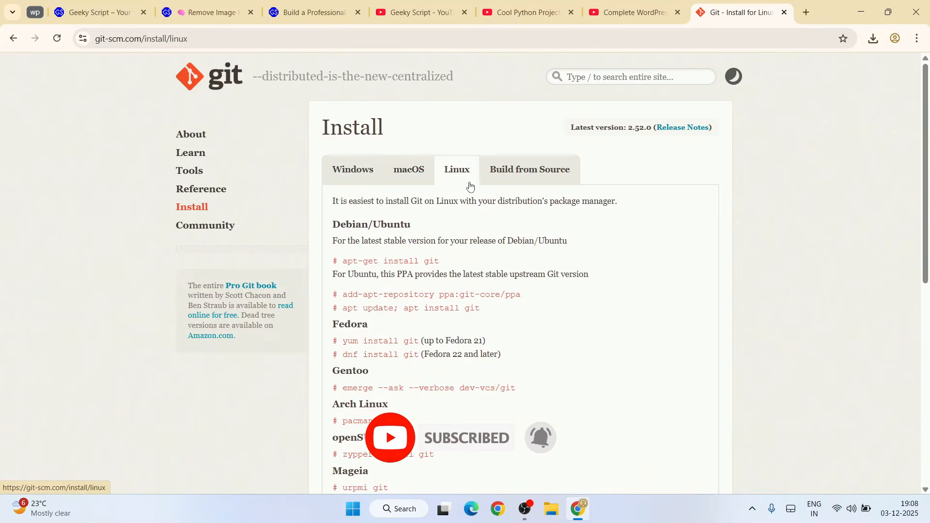
{"action": "left_click", "coordinate": [354, 177]}
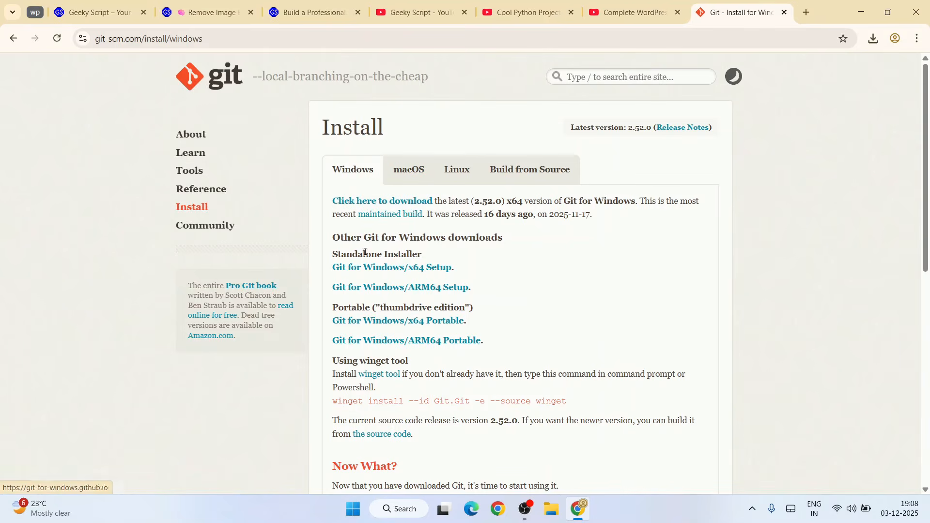
Download the Git for Windows/x64 Setup standalone installer and run the downloaded file
{"action": "left_click", "coordinate": [416, 268]}
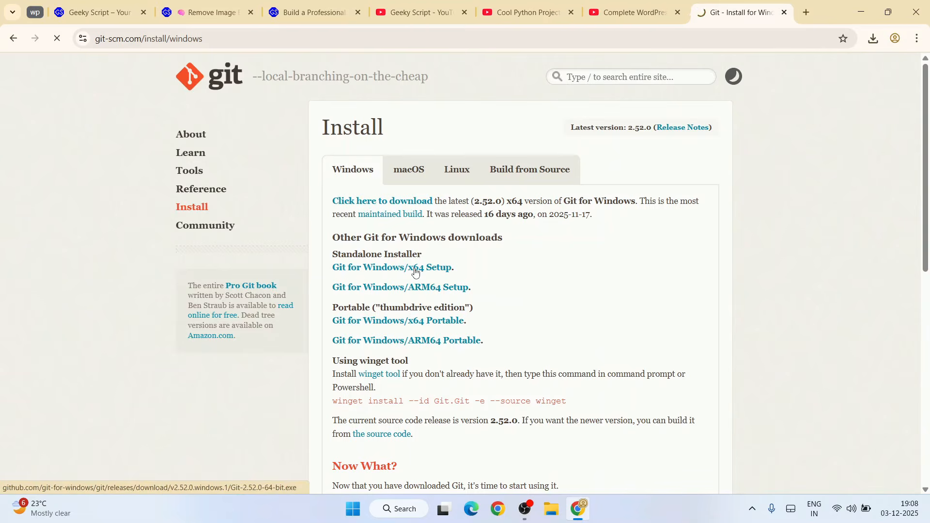
{"action": "left_click", "coordinate": [874, 39]}
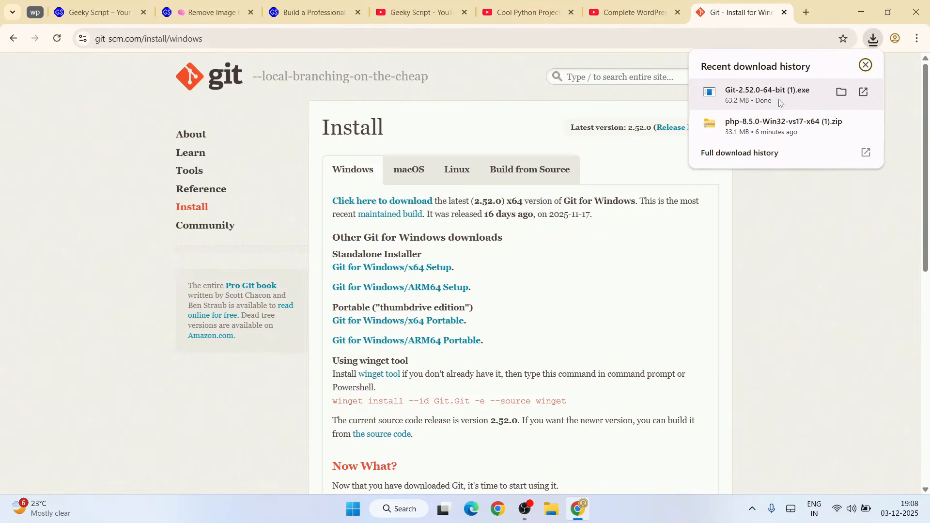
{"action": "left_click", "coordinate": [765, 94]}
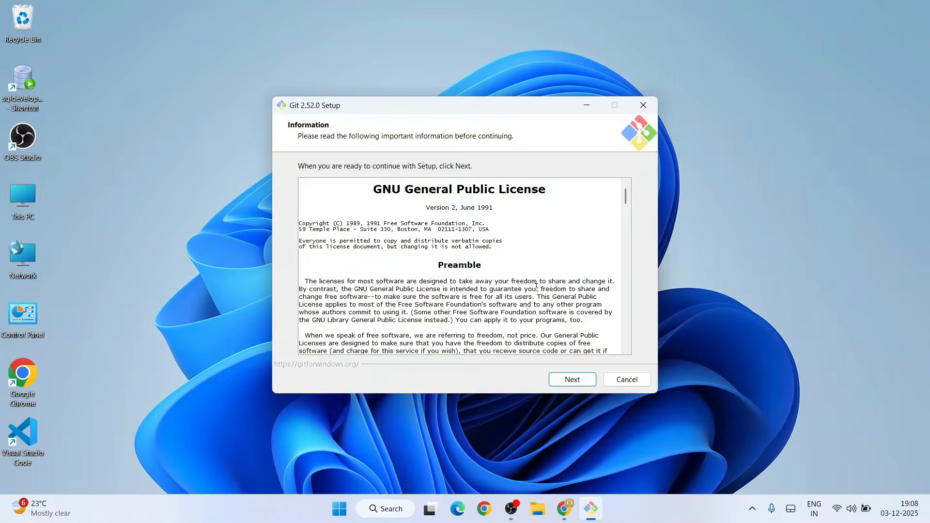
Read through the GNU General Public License, continue, and accept C:\Program Files\Git as the install destination
{"action": "scroll", "coordinate": [534, 289], "scroll_direction": "down", "scroll_amount": 20}
{"action": "scroll", "coordinate": [554, 328], "scroll_direction": "down", "scroll_amount": 5}
{"action": "left_click", "coordinate": [572, 379]}
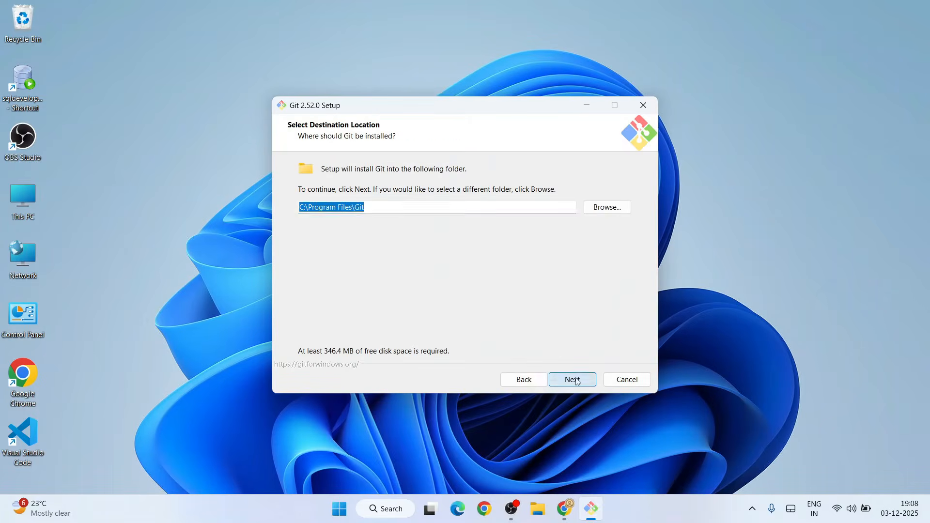
{"action": "left_click", "coordinate": [365, 208]}
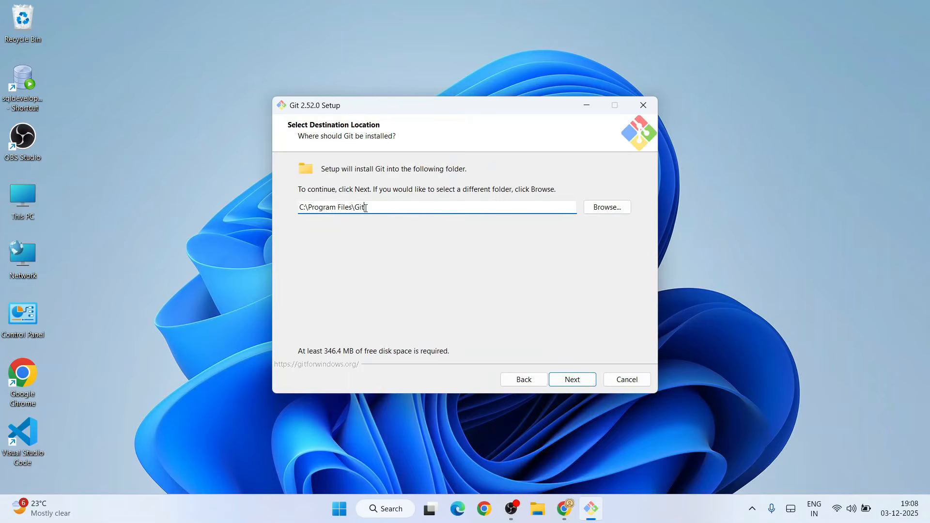
{"action": "left_click", "coordinate": [572, 381]}
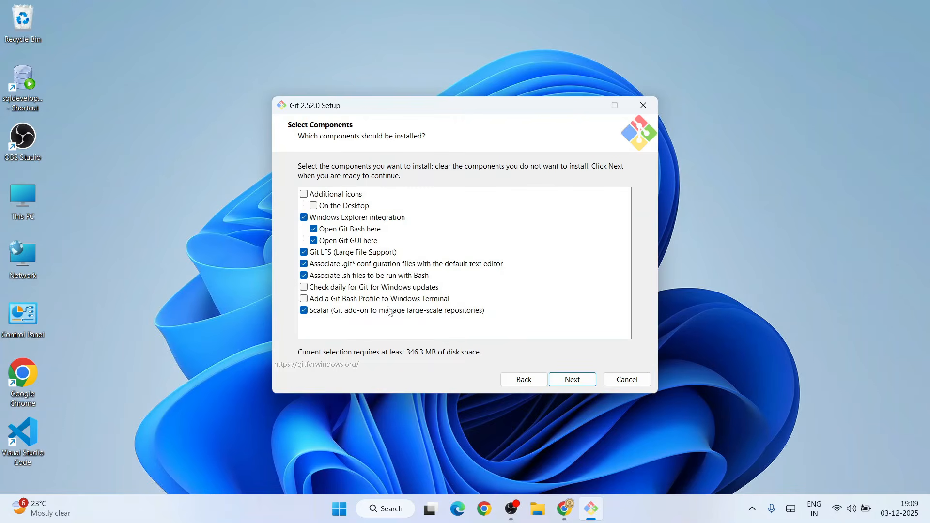
Add the desktop icon to the installed components and keep Git as the Start Menu folder
{"action": "left_click", "coordinate": [347, 208]}
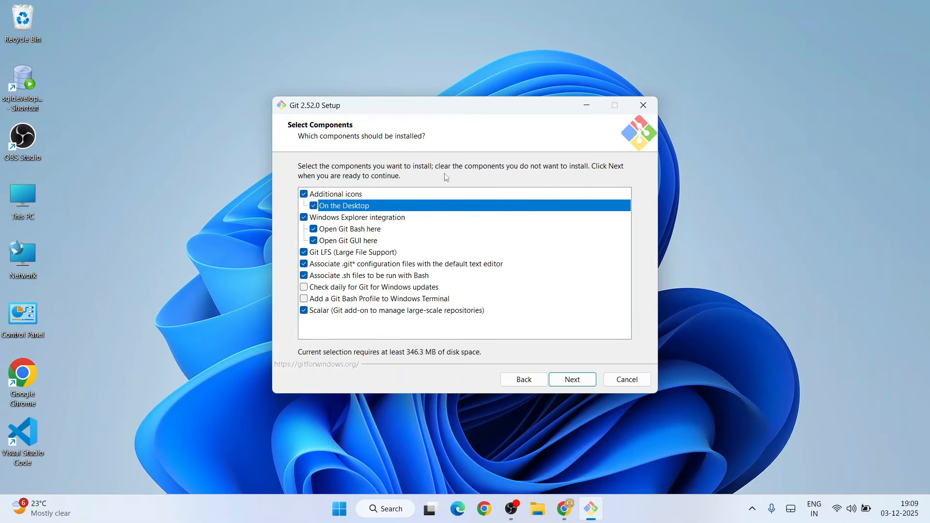
{"action": "left_click", "coordinate": [584, 380]}
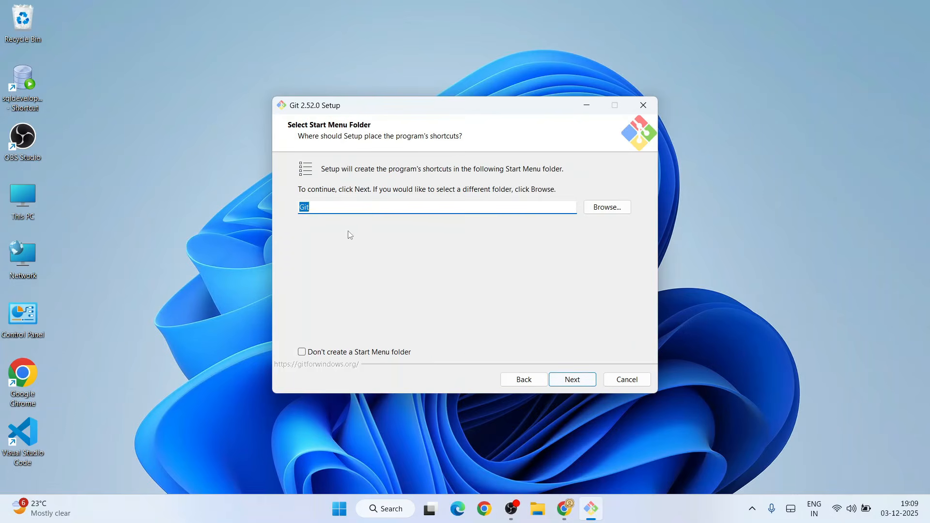
{"action": "left_click", "coordinate": [578, 384]}
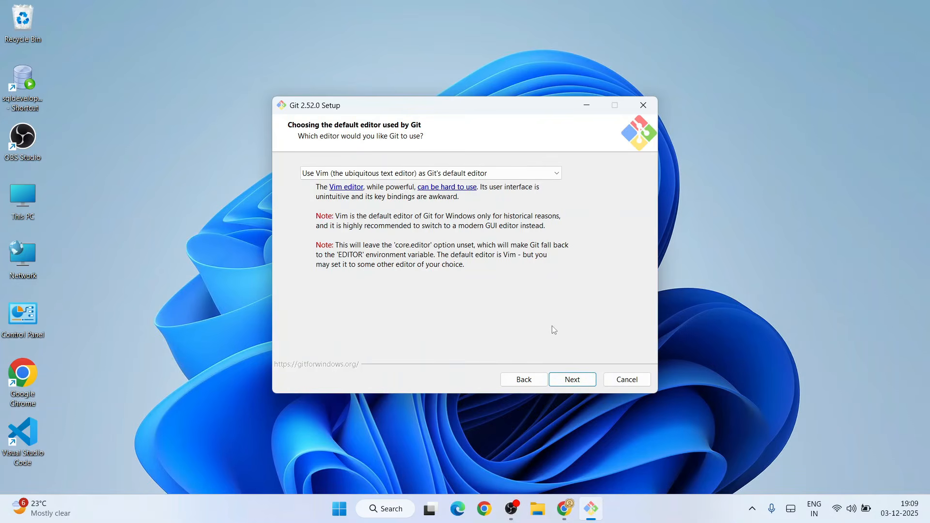
Accept Vim as default editor, Let Git decide for the initial branch, and Git from the command line and also from 3rd-party software
{"action": "left_click", "coordinate": [577, 381]}
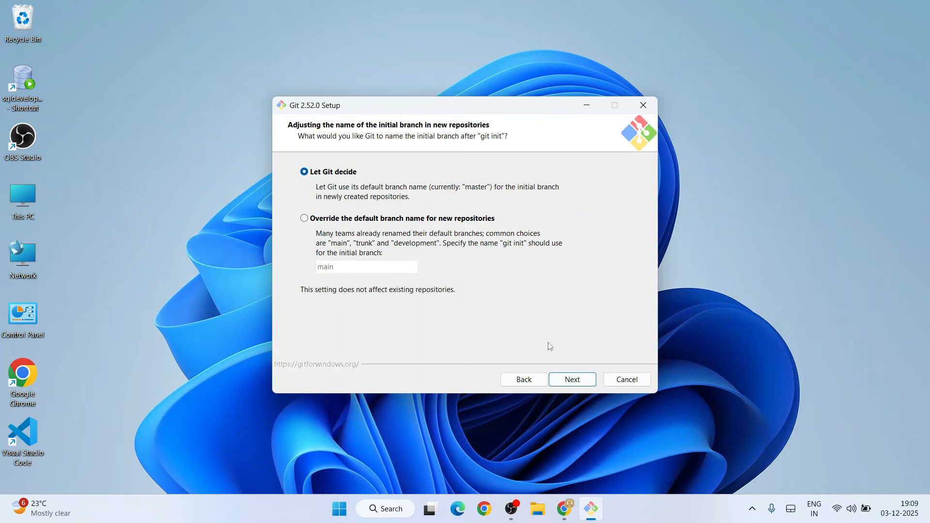
{"action": "left_click", "coordinate": [587, 384]}
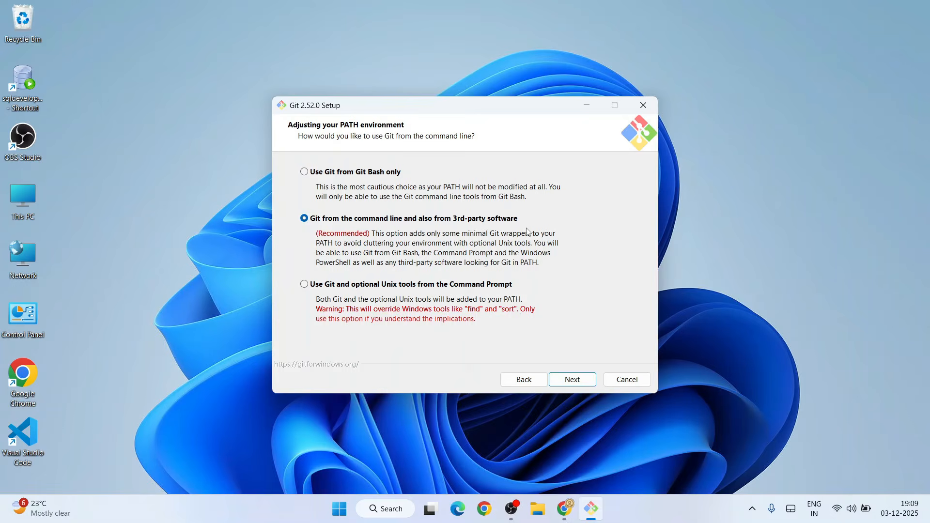
{"action": "left_click", "coordinate": [572, 380]}
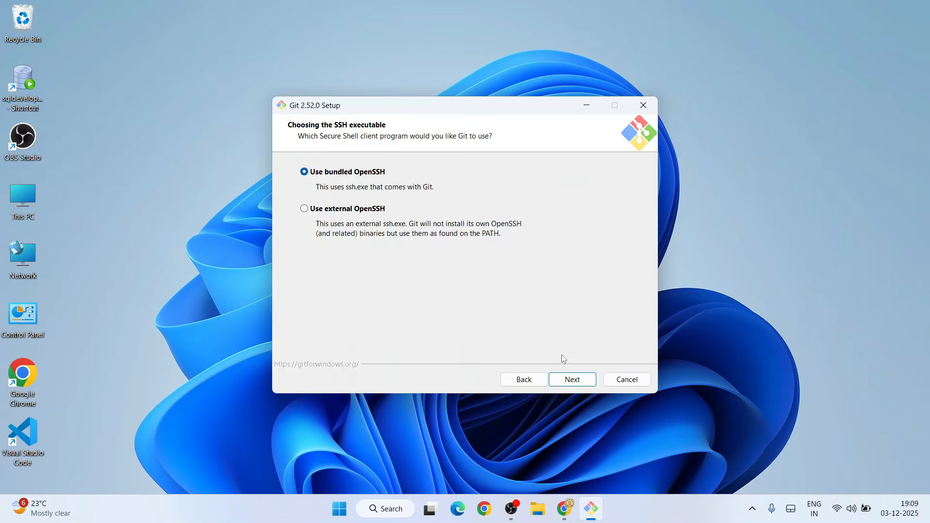
Accept bundled OpenSSH, the native Windows Secure Channel library, and Checkout Windows-style, commit Unix-style line endings
{"action": "left_click", "coordinate": [571, 380]}
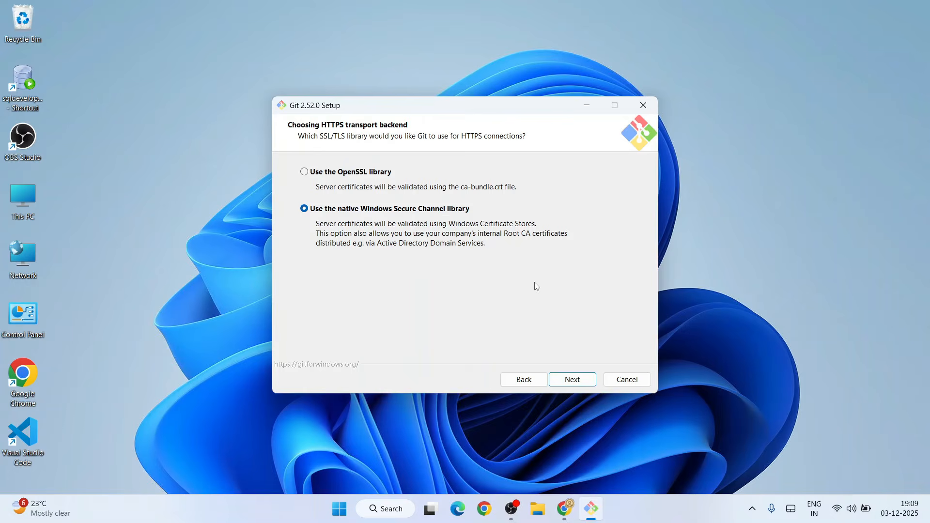
{"action": "left_click", "coordinate": [581, 381]}
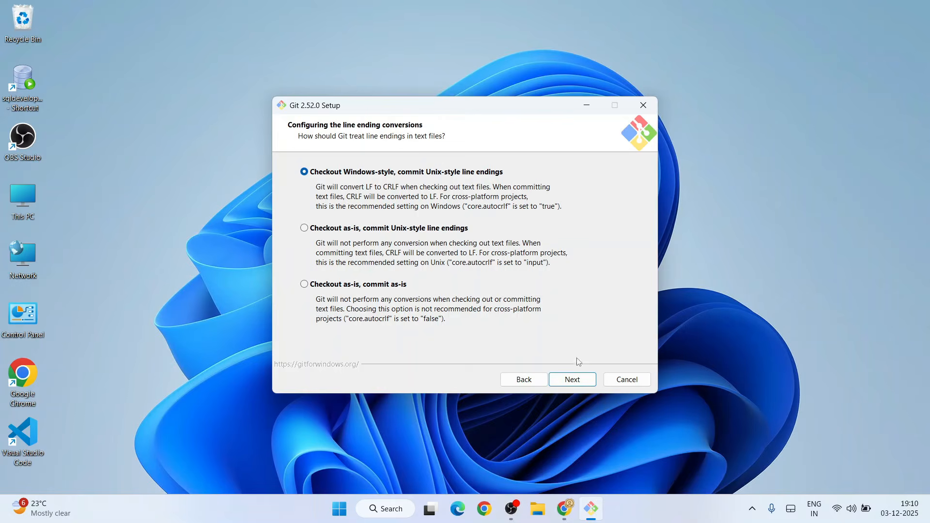
{"action": "left_click", "coordinate": [582, 380]}
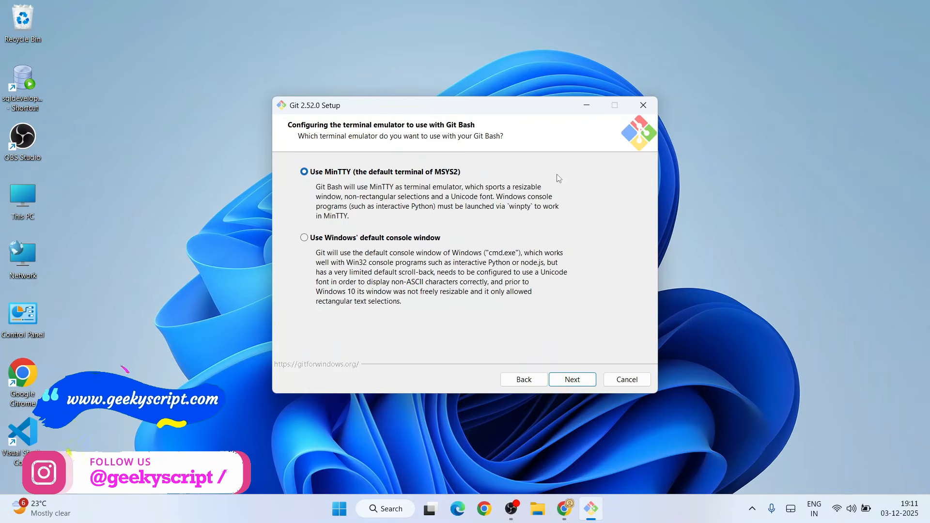
Accept MinTTY as terminal emulator, Fast-forward or merge for git pull, and Git Credential Manager as credential helper
{"action": "left_click", "coordinate": [575, 381]}
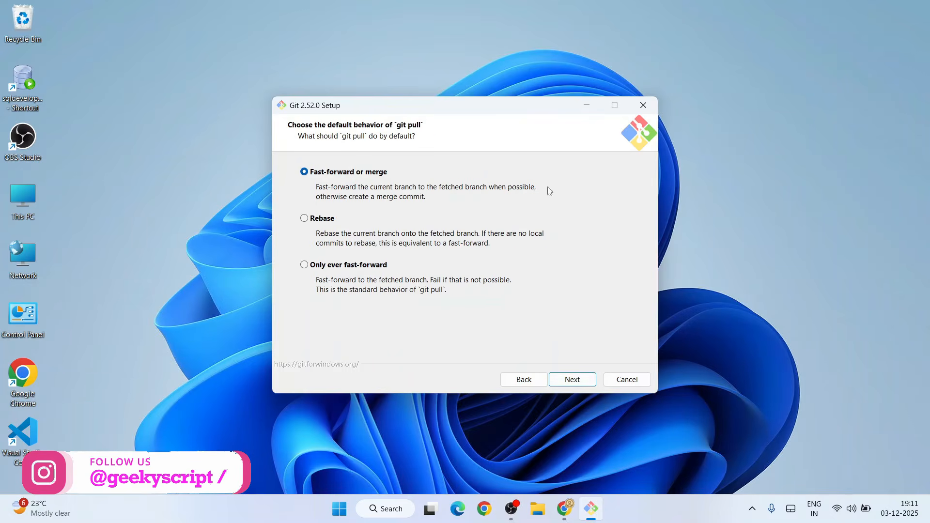
{"action": "left_click", "coordinate": [572, 379]}
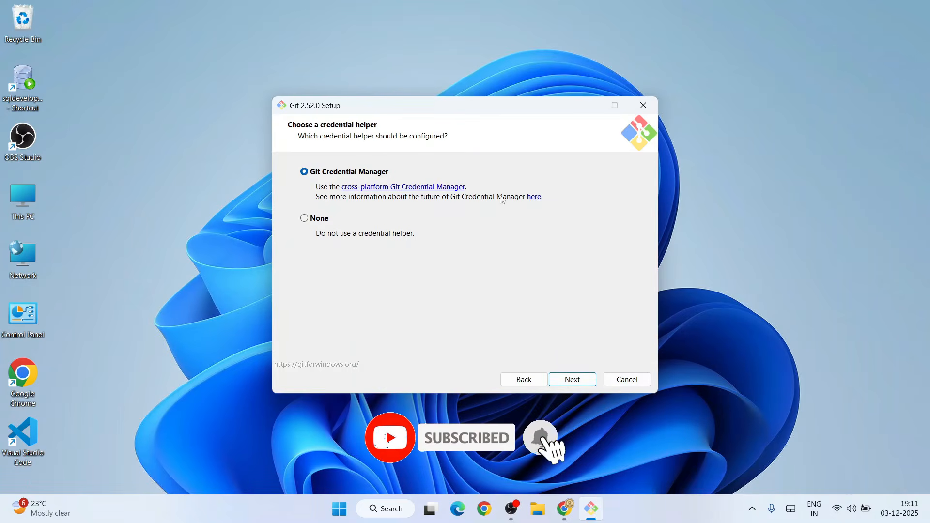
{"action": "left_click", "coordinate": [580, 382]}
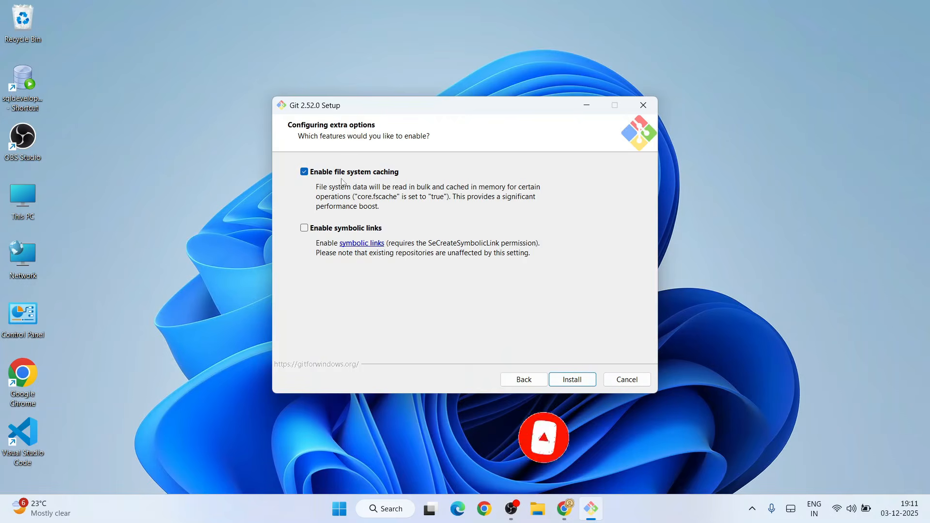
Install Git with file system caching enabled, and finish the setup wizard with View Release Notes selected
{"action": "left_click", "coordinate": [573, 380]}
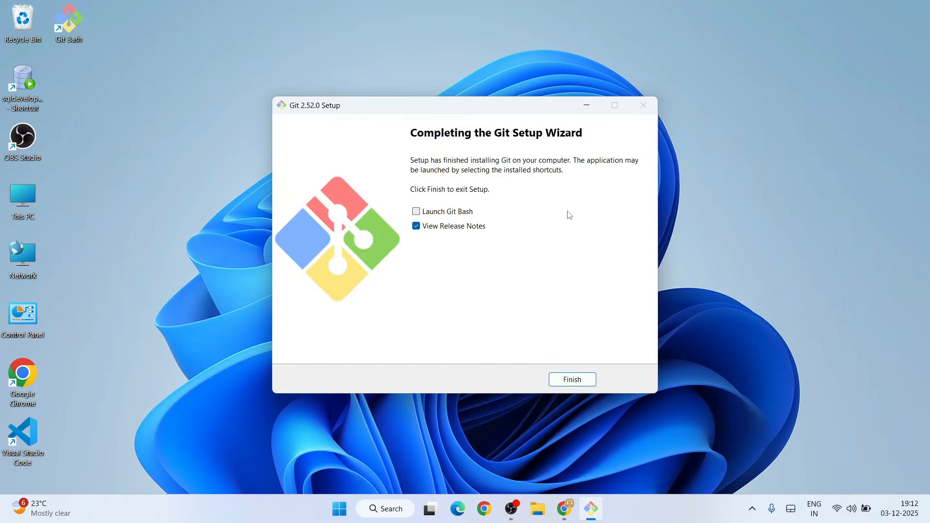
{"action": "left_click", "coordinate": [569, 378]}
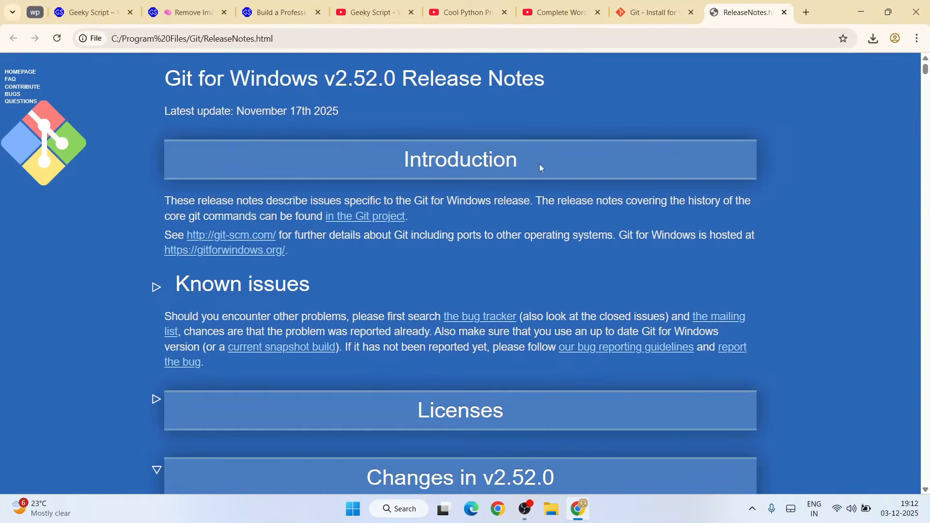
Skim the Git for Windows v2.52.0 release notes and minimize the browser window
{"action": "scroll", "coordinate": [578, 96], "scroll_direction": "down", "scroll_amount": 10}
{"action": "scroll", "coordinate": [592, 138], "scroll_direction": "down", "scroll_amount": 11}
{"action": "scroll", "coordinate": [620, 145], "scroll_direction": "up", "scroll_amount": 5}
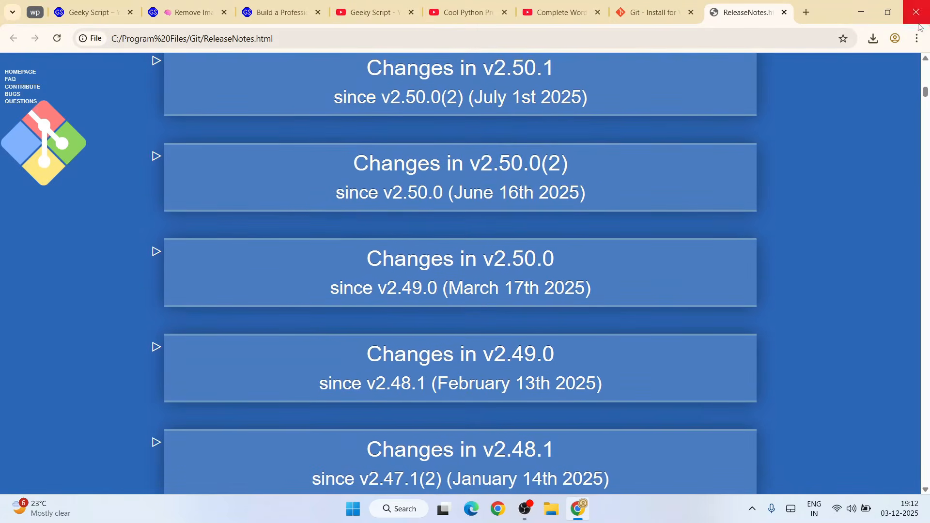
{"action": "left_click", "coordinate": [875, 19]}
Search Windows for cmd and open Command Prompt
{"action": "left_click", "coordinate": [413, 511]}
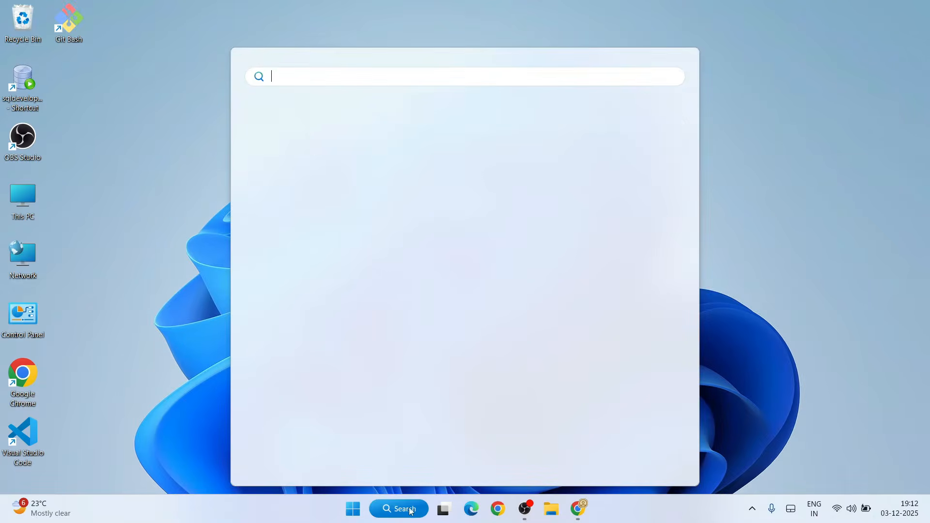
{"action": "type", "text": "cmd"}
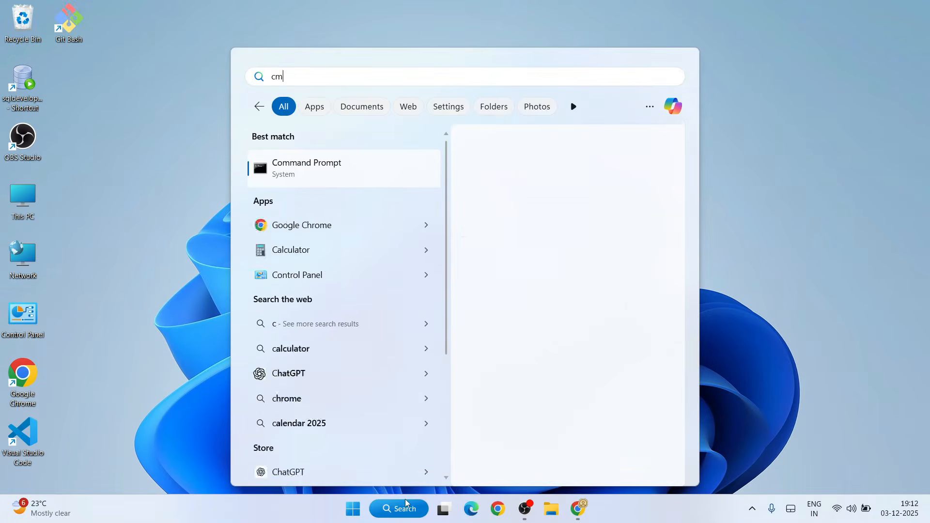
{"action": "left_click", "coordinate": [336, 180]}
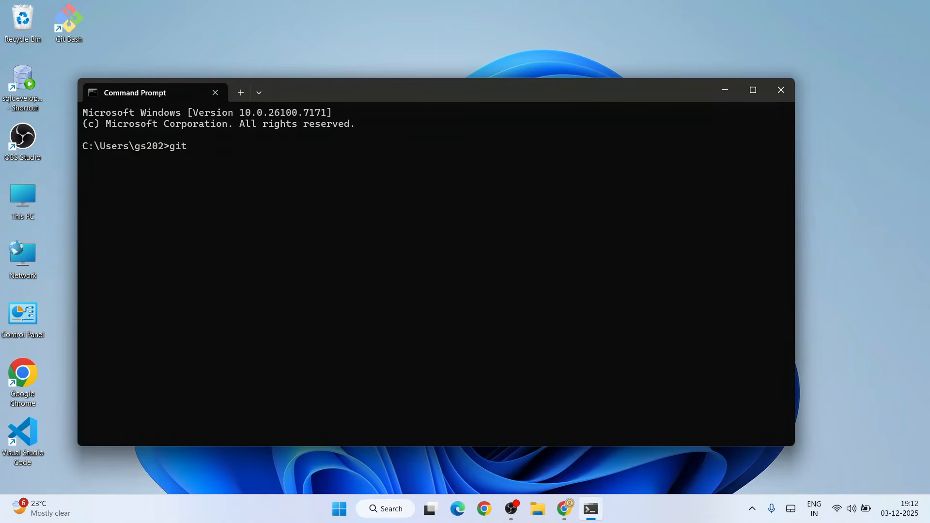
Run the git command to verify the installation, and review its usage text and list of common commands
{"action": "type", "text": "git"}
{"action": "key", "text": "Return"}
{"action": "scroll", "coordinate": [347, 236], "scroll_direction": "up", "scroll_amount": 7}
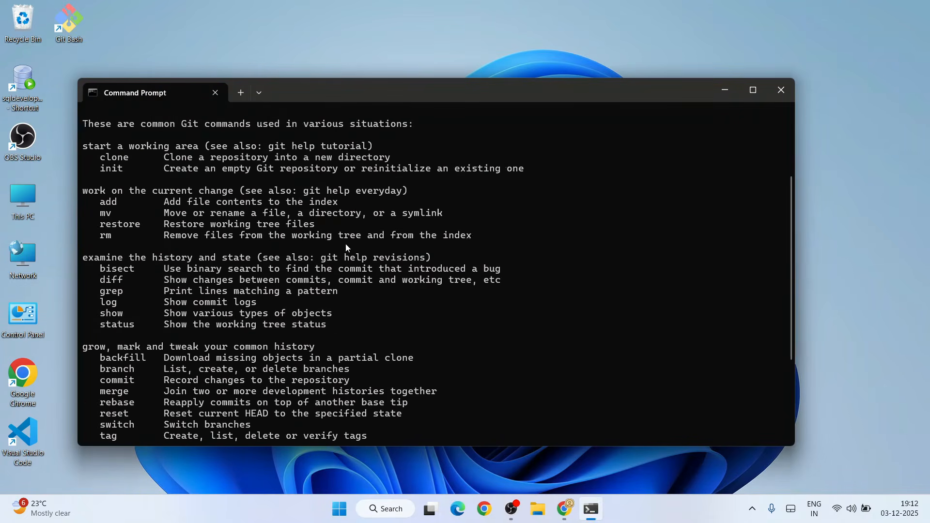
{"action": "left_click_drag", "start_coordinate": [99, 168], "coordinate": [445, 343]}
{"action": "left_click", "coordinate": [530, 329]}
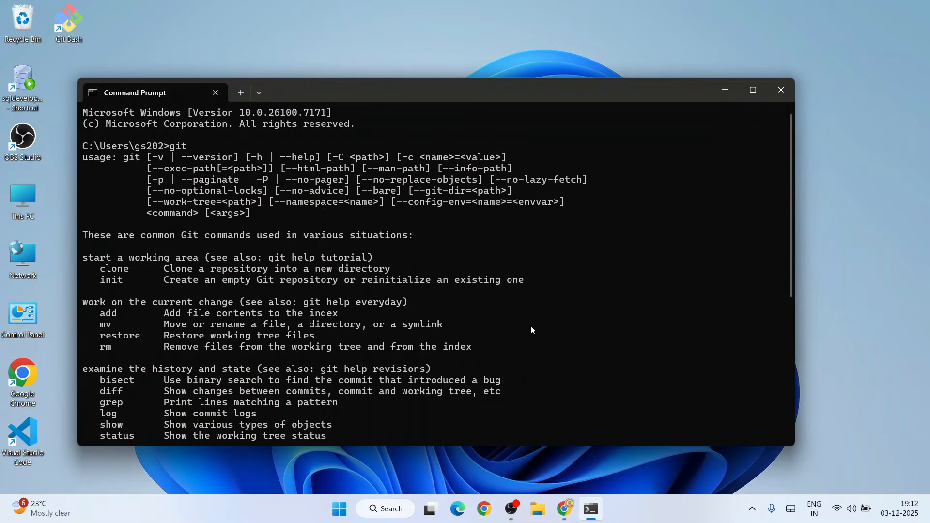
{"action": "scroll", "coordinate": [477, 236], "scroll_direction": "down", "scroll_amount": 4}
{"action": "scroll", "coordinate": [478, 236], "scroll_direction": "down", "scroll_amount": 3}
{"action": "scroll", "coordinate": [480, 241], "scroll_direction": "up", "scroll_amount": 8}
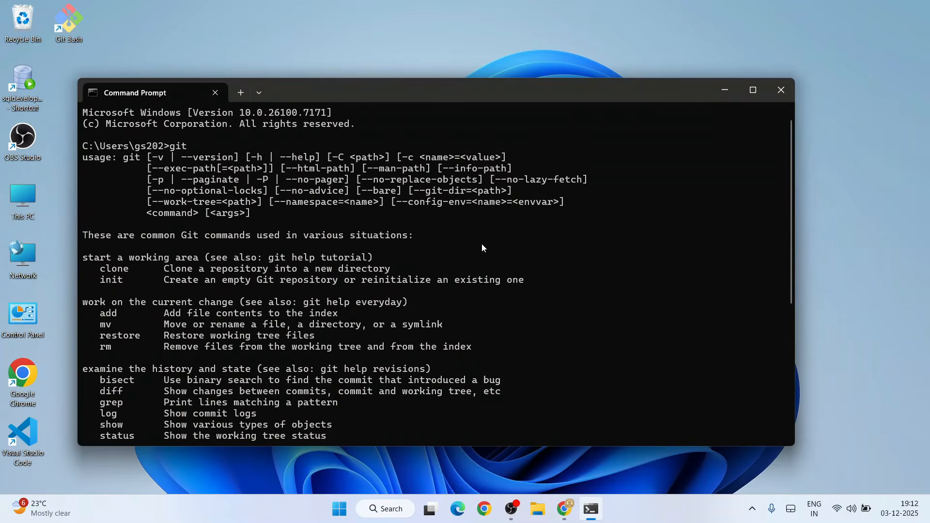
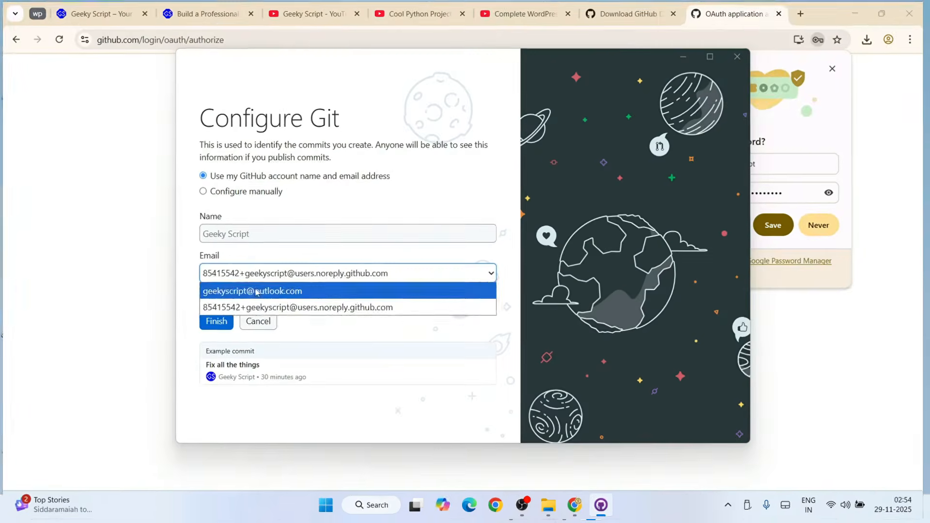
Choose the account's Outlook email for commits, finish the Git configuration, and look through the list of account repositories
{"action": "left_click", "coordinate": [256, 291]}
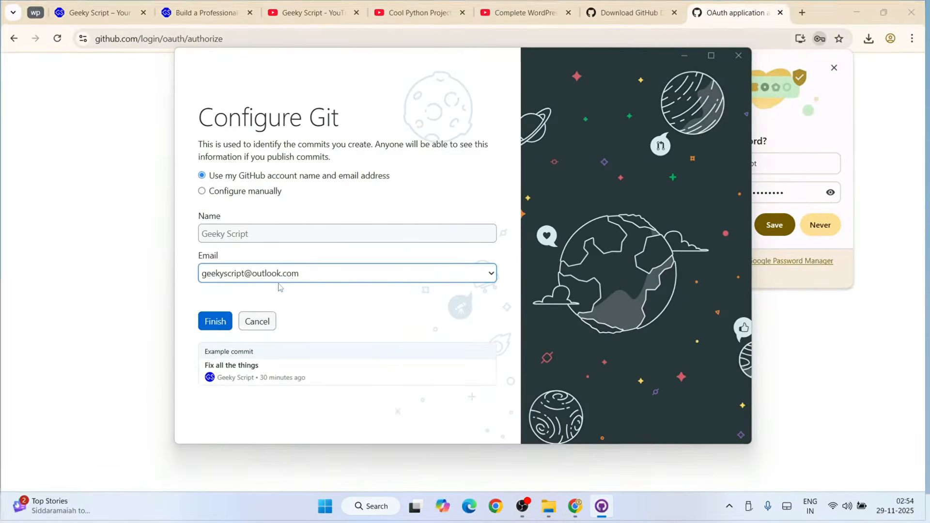
{"action": "left_click", "coordinate": [212, 322]}
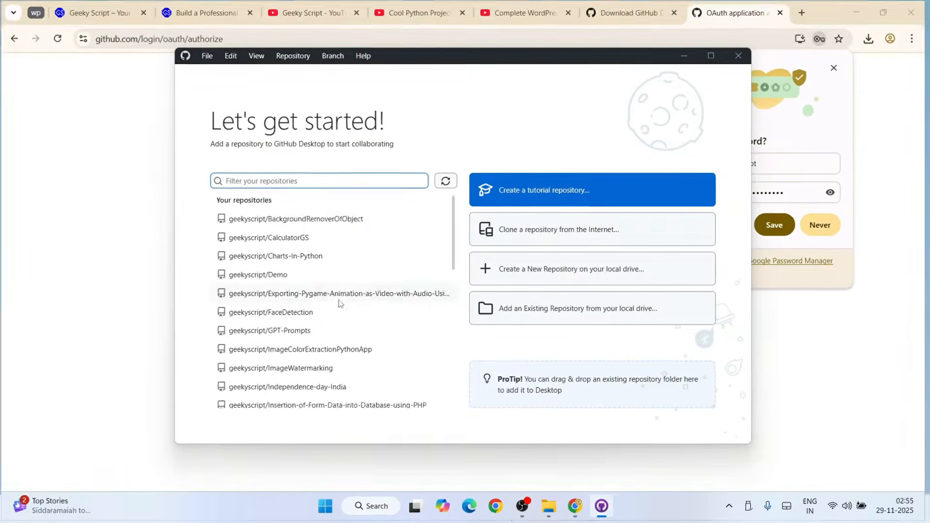
{"action": "scroll", "coordinate": [342, 306], "scroll_direction": "down", "scroll_amount": 5}
{"action": "scroll", "coordinate": [338, 310], "scroll_direction": "up", "scroll_amount": 5}
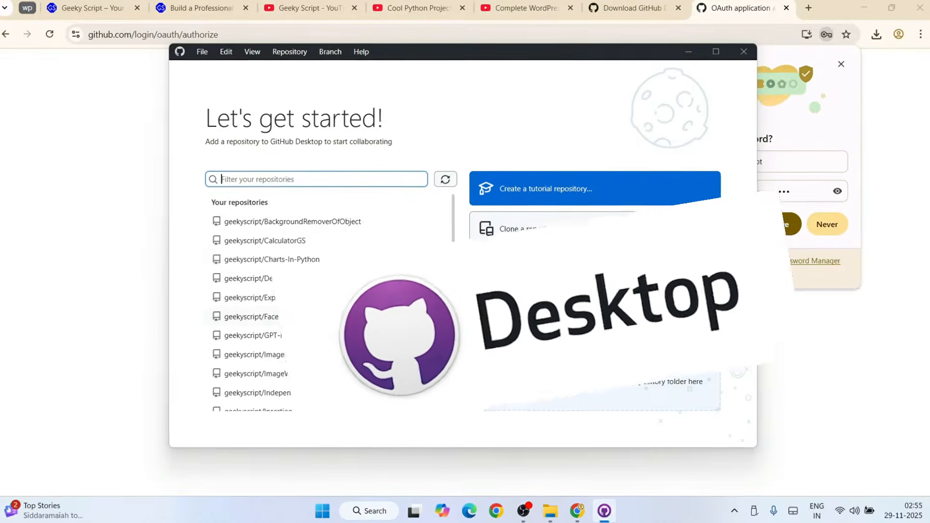
Review the added comment line in the CalculatorGS.py diff of the CalculatorGS repository
{"action": "left_click", "coordinate": [662, 9]}
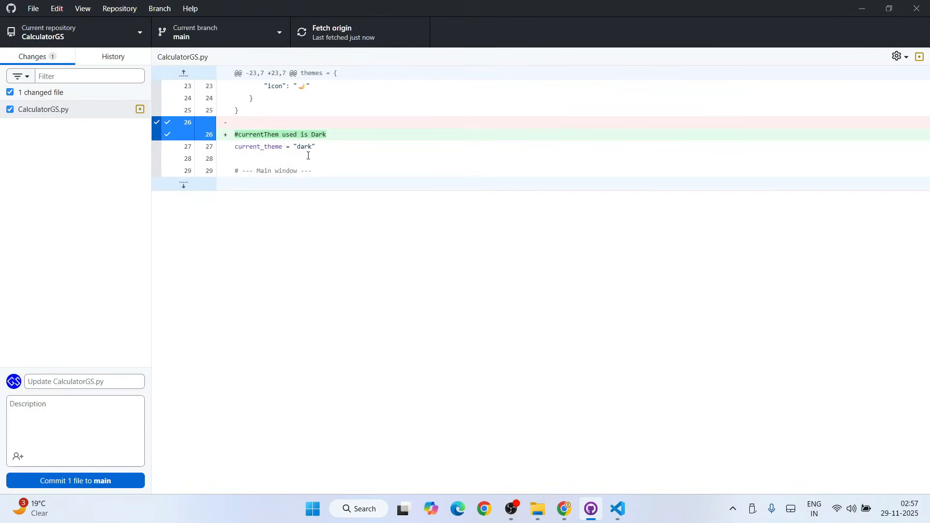
{"action": "left_click_drag", "start_coordinate": [239, 135], "coordinate": [341, 136]}
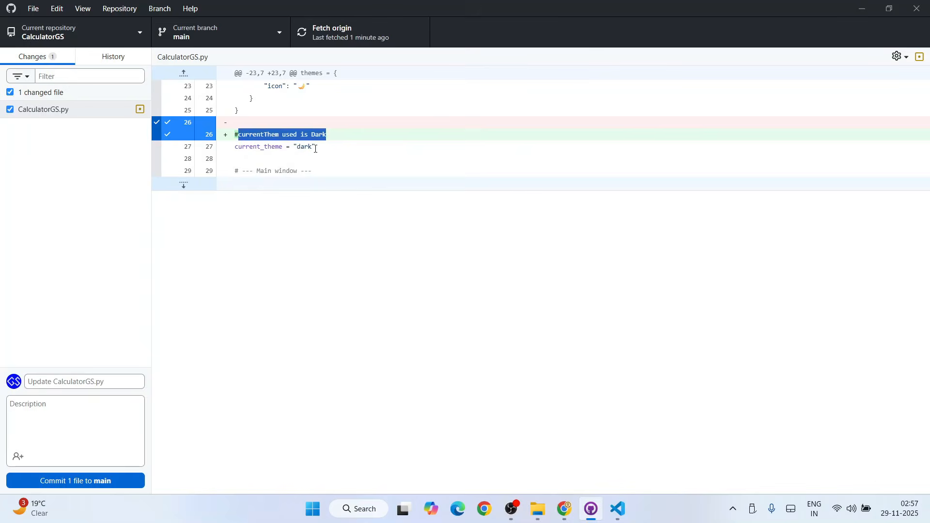
{"action": "left_click", "coordinate": [287, 144]}
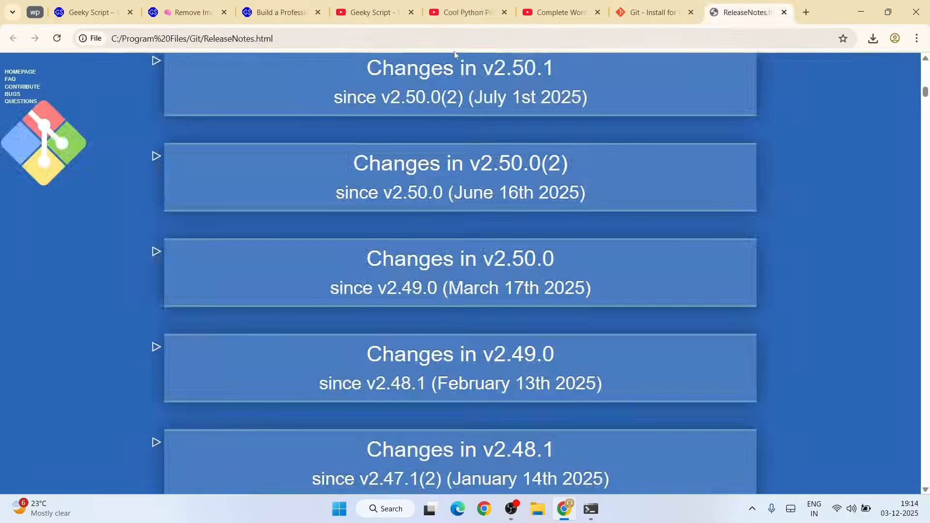
Switch to Chrome and look through the videos in the Cool Python Projects [ 2025 Update ] playlist on YouTube
{"action": "left_click", "coordinate": [470, 4]}
{"action": "left_click_drag", "start_coordinate": [194, 247], "coordinate": [290, 271]}
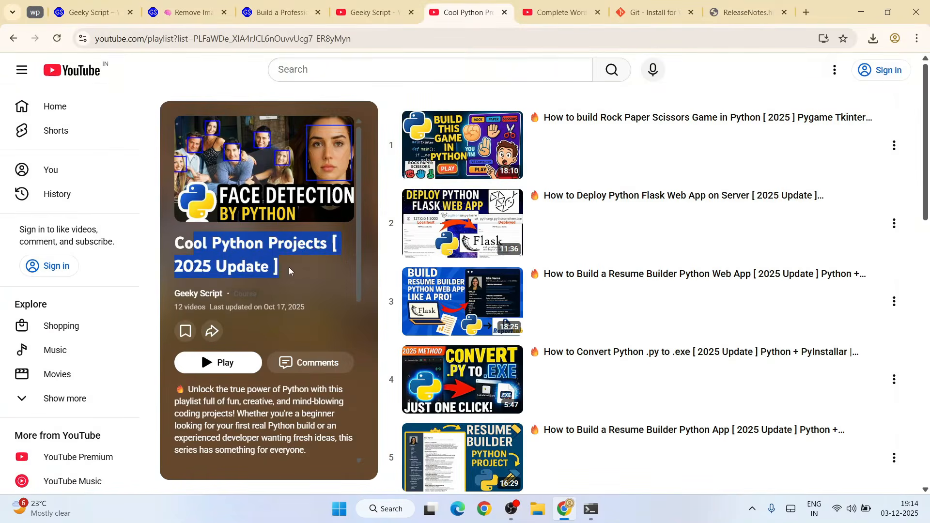
{"action": "left_click", "coordinate": [294, 281]}
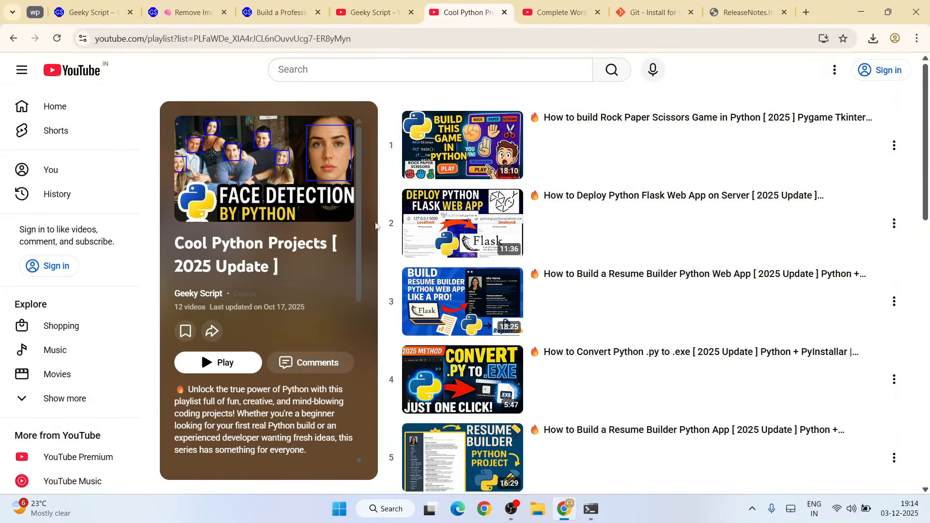
{"action": "scroll", "coordinate": [668, 227], "scroll_direction": "down", "scroll_amount": 10}
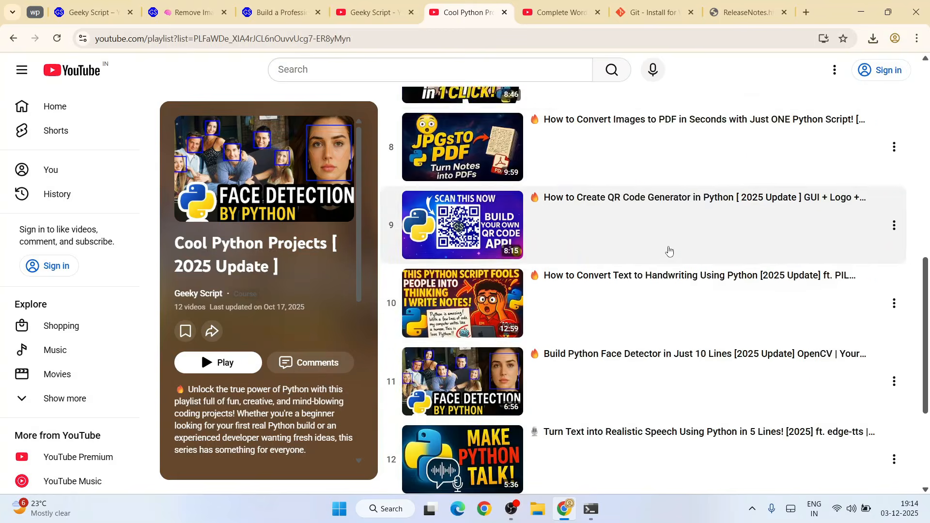
{"action": "scroll", "coordinate": [674, 272], "scroll_direction": "down", "scroll_amount": 4}
{"action": "scroll", "coordinate": [677, 294], "scroll_direction": "up", "scroll_amount": 2}
Skim the Geeky Script article on removing image backgrounds using Python
{"action": "left_click", "coordinate": [204, 6]}
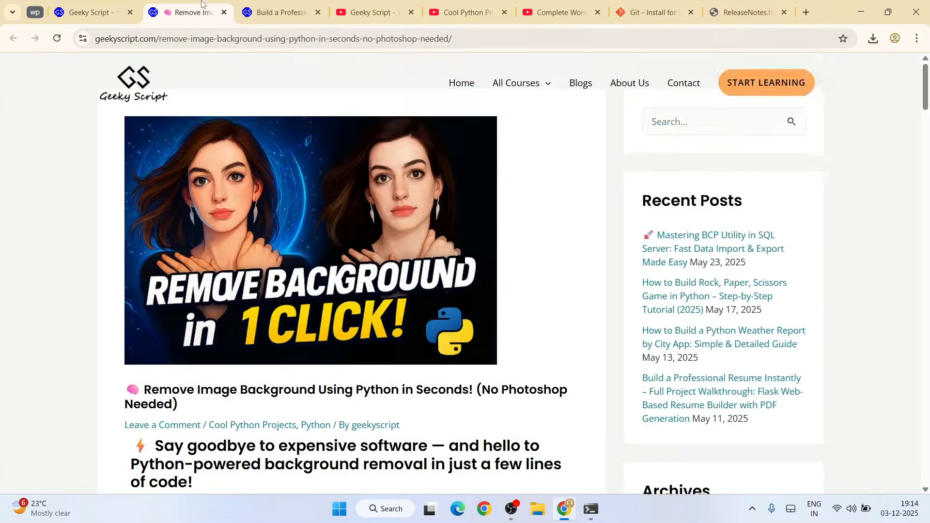
{"action": "scroll", "coordinate": [408, 301], "scroll_direction": "down", "scroll_amount": 6}
{"action": "scroll", "coordinate": [406, 303], "scroll_direction": "down", "scroll_amount": 15}
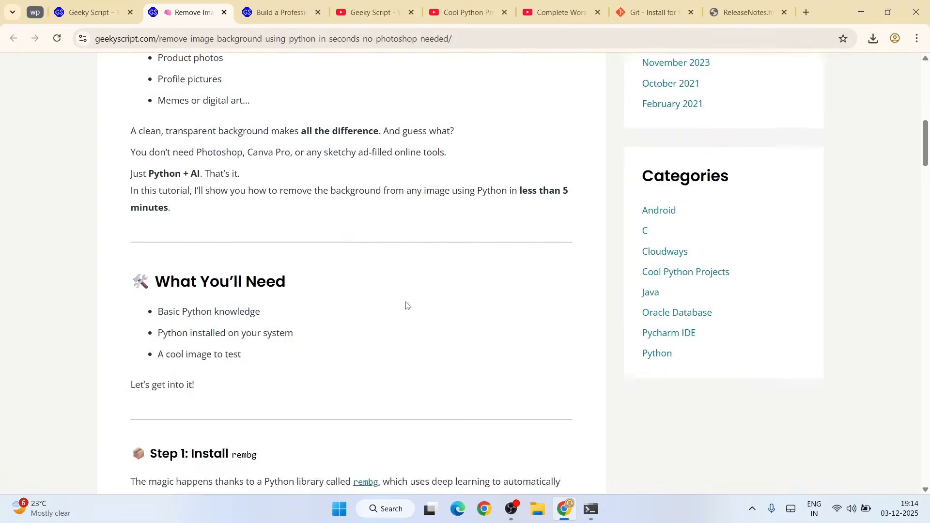
{"action": "scroll", "coordinate": [421, 317], "scroll_direction": "down", "scroll_amount": 5}
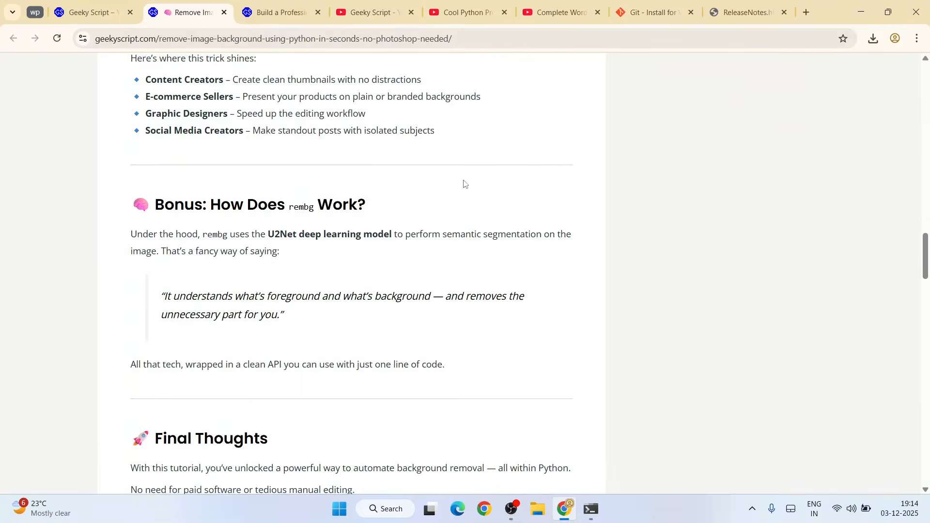
Look through the Complete WordPress Tutorial using Astra and Elementor playlist and show the Geeky Script channel's videos page
{"action": "left_click", "coordinate": [559, 6]}
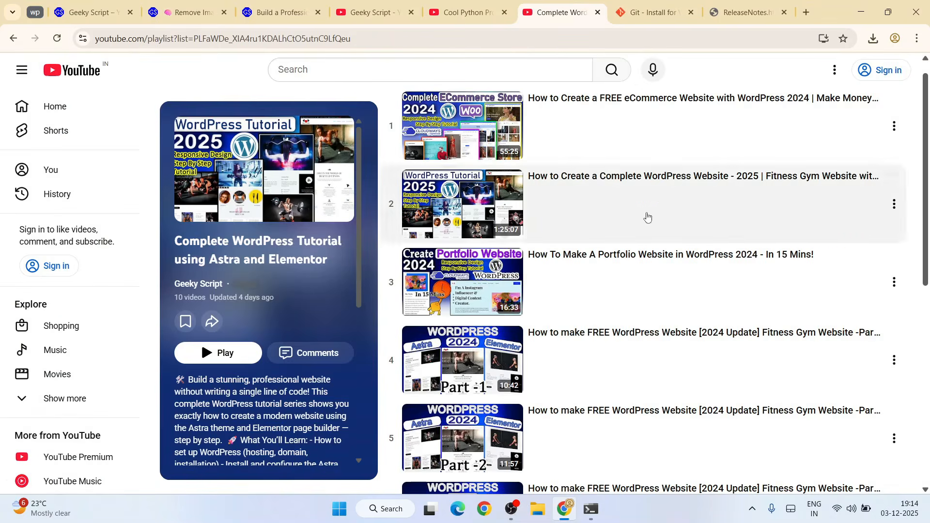
{"action": "scroll", "coordinate": [640, 260], "scroll_direction": "down", "scroll_amount": 8}
{"action": "scroll", "coordinate": [643, 334], "scroll_direction": "down", "scroll_amount": 3}
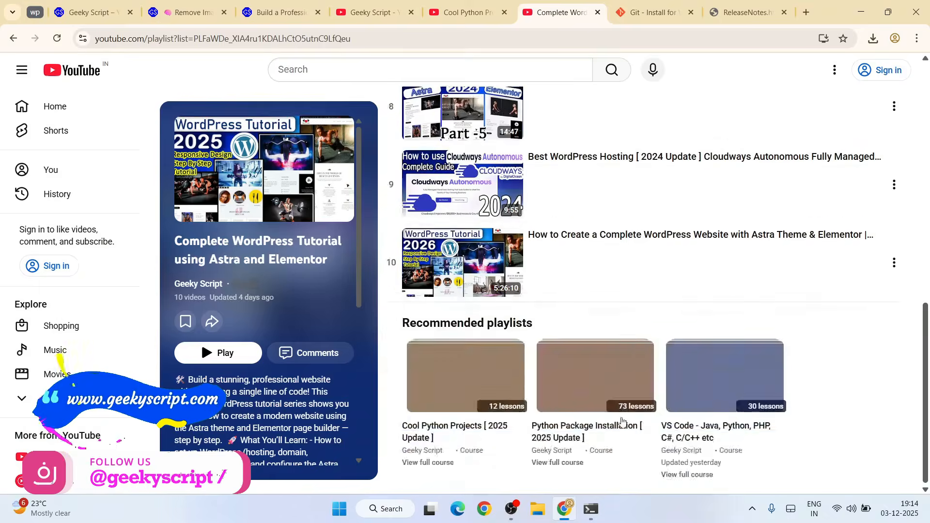
{"action": "scroll", "coordinate": [602, 426], "scroll_direction": "up", "scroll_amount": 10}
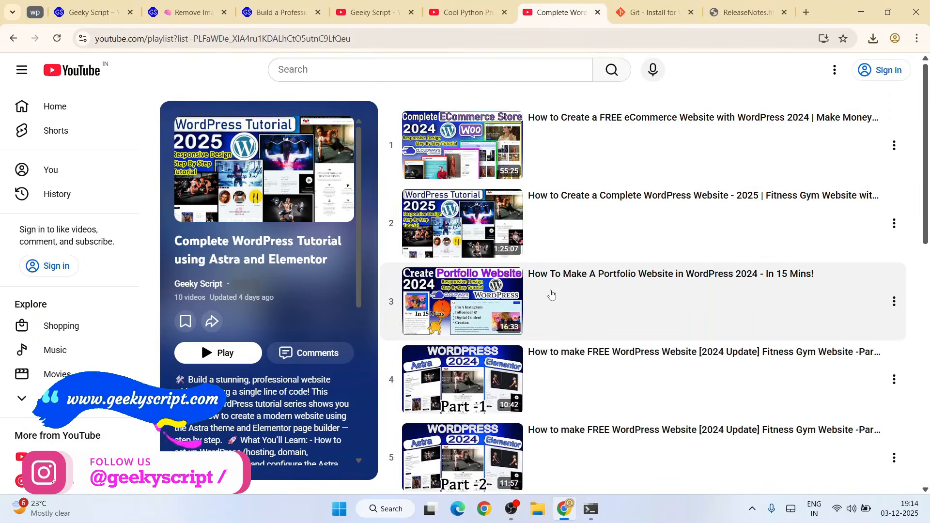
{"action": "left_click", "coordinate": [385, 6]}
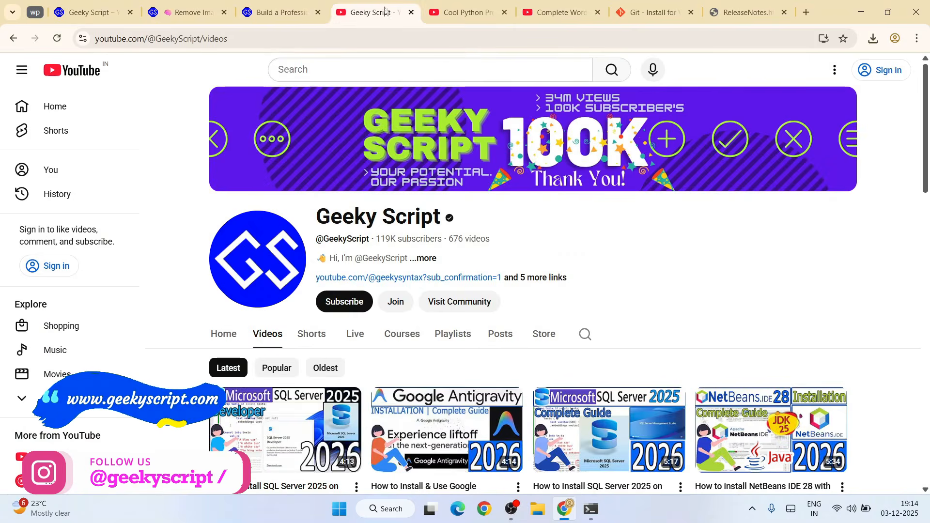